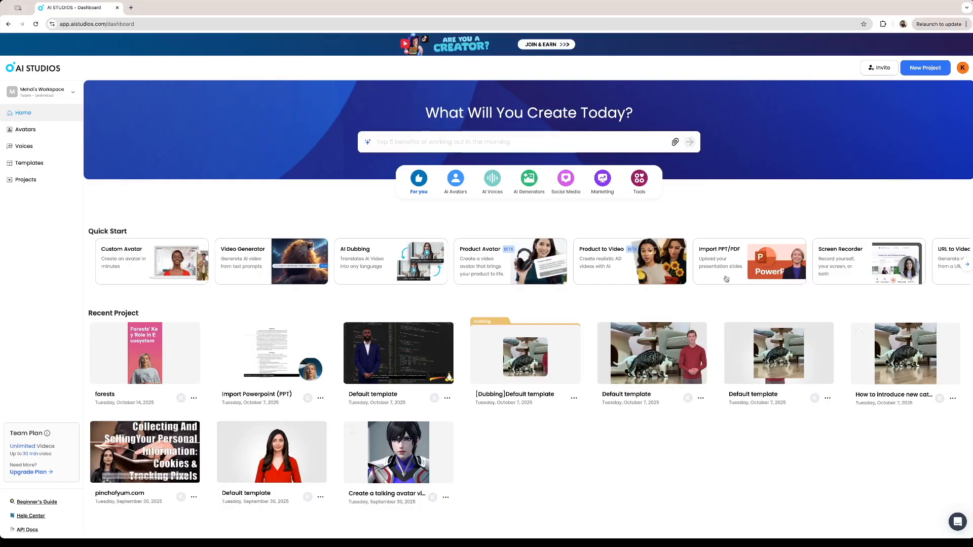
Step: Open the Custom Avatar tool from Quick Start and begin creating a new avatar
{"action": "left_click", "coordinate": [968, 265]}
{"action": "left_click", "coordinate": [966, 263]}
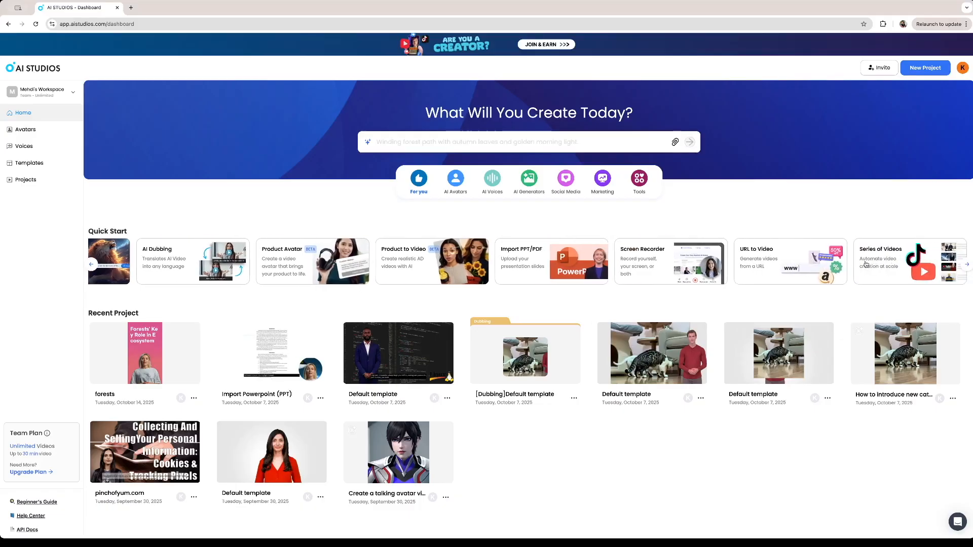
{"action": "left_click", "coordinate": [91, 265]}
{"action": "left_click", "coordinate": [90, 267]}
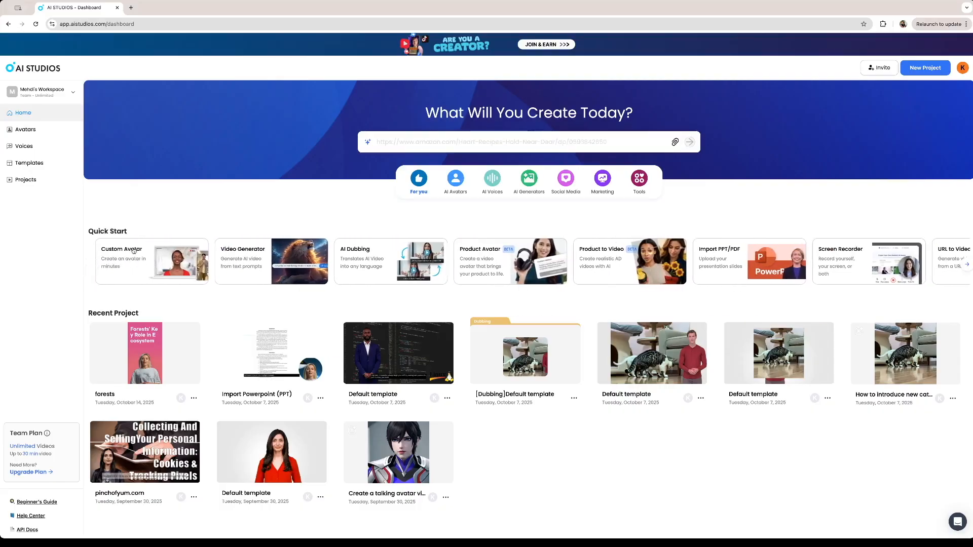
{"action": "left_click", "coordinate": [145, 263]}
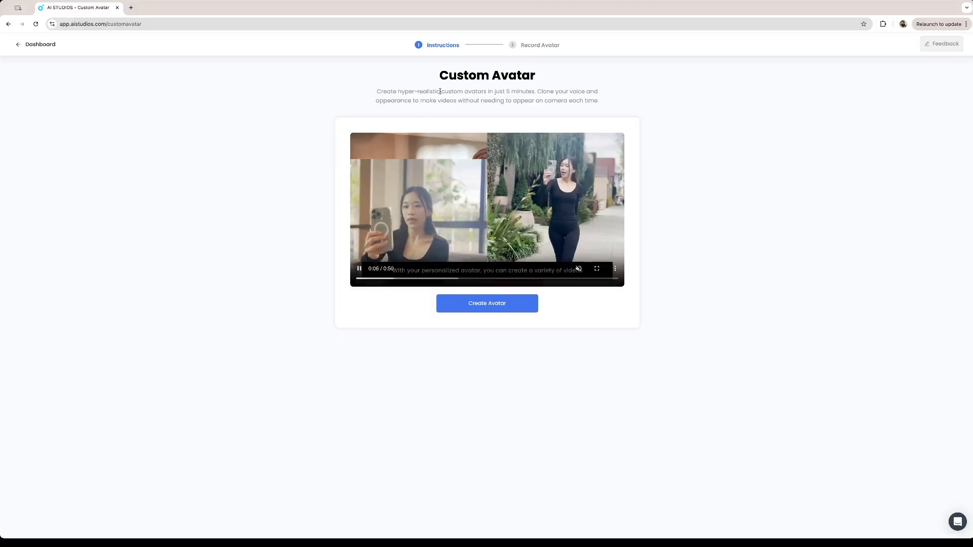
{"action": "left_click", "coordinate": [481, 306]}
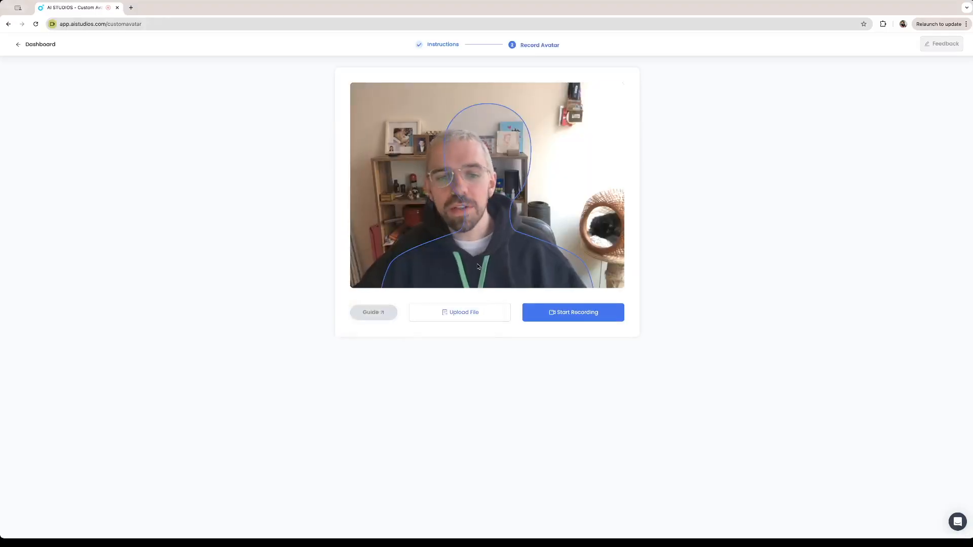
Step: Cancel the file upload and record the avatar footage with the webcam instead
{"action": "left_click", "coordinate": [472, 316]}
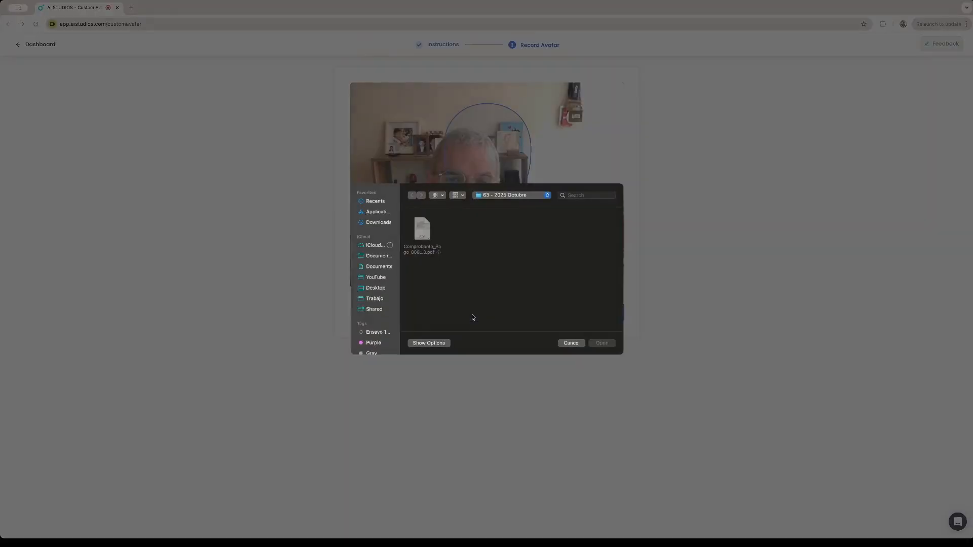
{"action": "left_click", "coordinate": [570, 344]}
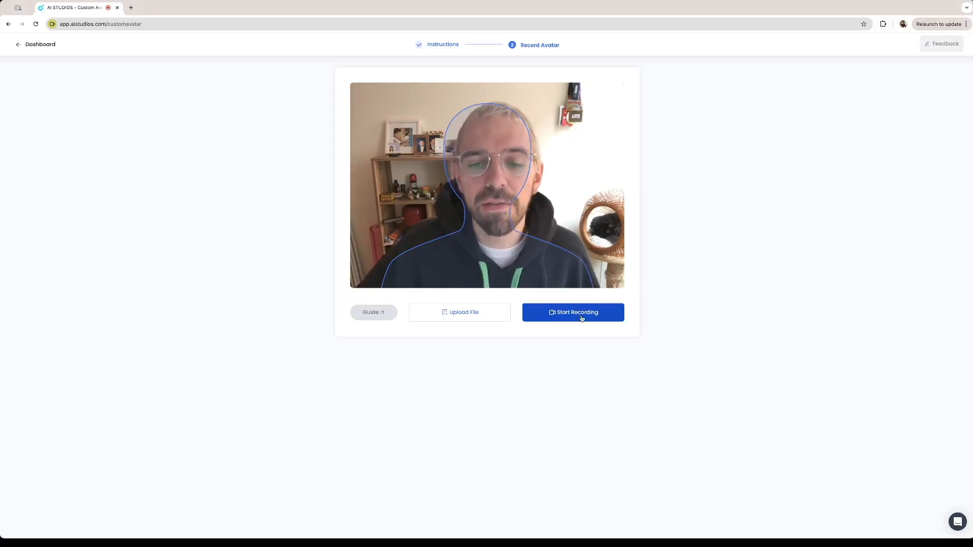
{"action": "left_click", "coordinate": [600, 313]}
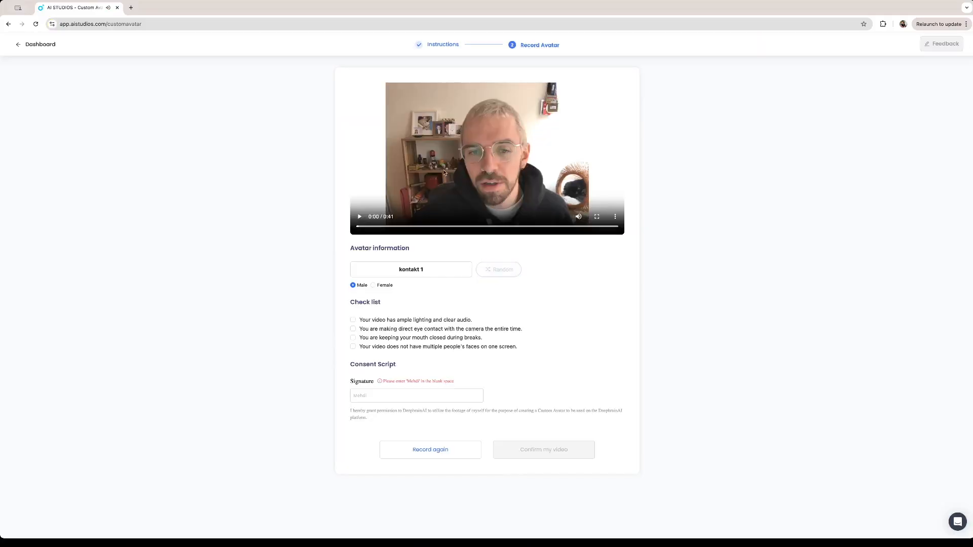
Step: Replace the default avatar name with the person's first name in the avatar information
{"action": "left_click", "coordinate": [374, 267]}
{"action": "triple_click", "coordinate": [374, 267]}
{"action": "key", "text": "BackSpace"}
{"action": "type", "text": "Santiago"}
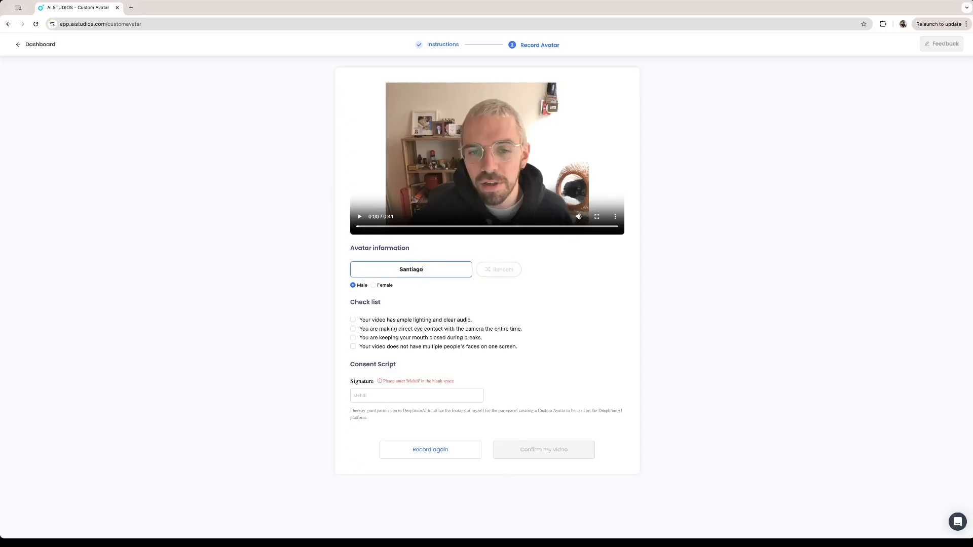
Step: Mark all four video checklist items as met, sign the consent script with the requested name, and confirm the video
{"action": "left_click", "coordinate": [369, 323]}
{"action": "left_click", "coordinate": [404, 397]}
{"action": "type", "text": "Mehdi"}
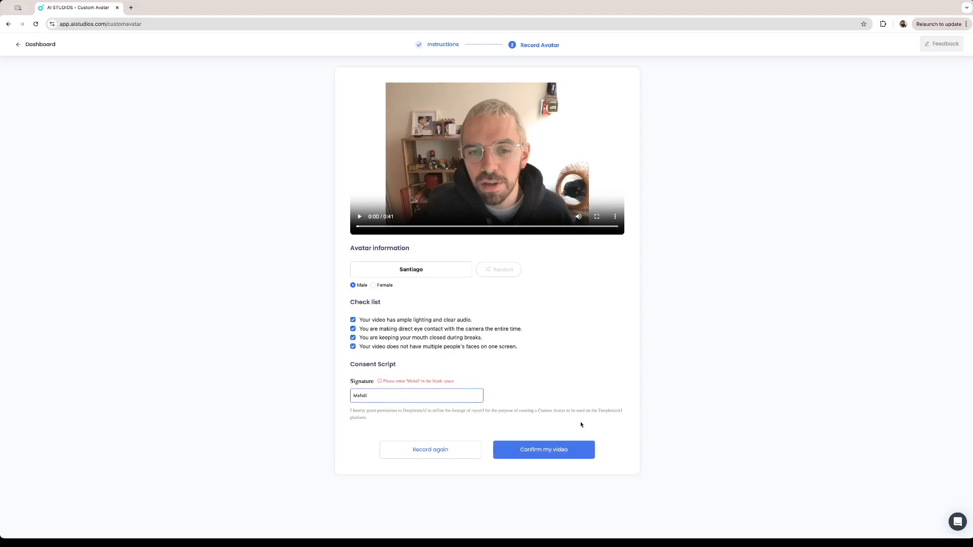
{"action": "left_click", "coordinate": [561, 455]}
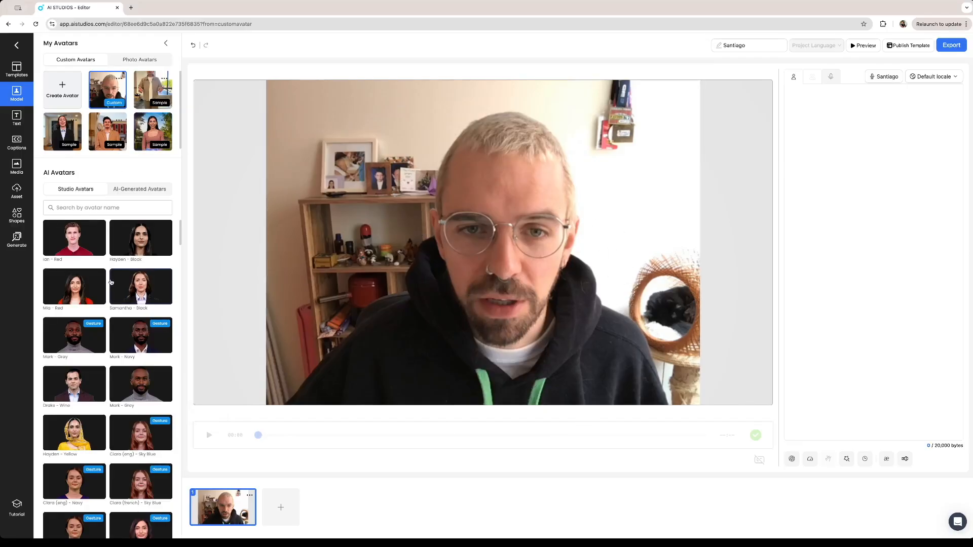
Step: Generate an AI script on "how to ride a bicycle" and apply it to the first scene
{"action": "scroll", "coordinate": [156, 341], "scroll_direction": "down", "scroll_amount": 1}
{"action": "scroll", "coordinate": [156, 340], "scroll_direction": "up", "scroll_amount": 1}
{"action": "left_click", "coordinate": [791, 460]}
{"action": "left_click", "coordinate": [428, 181]}
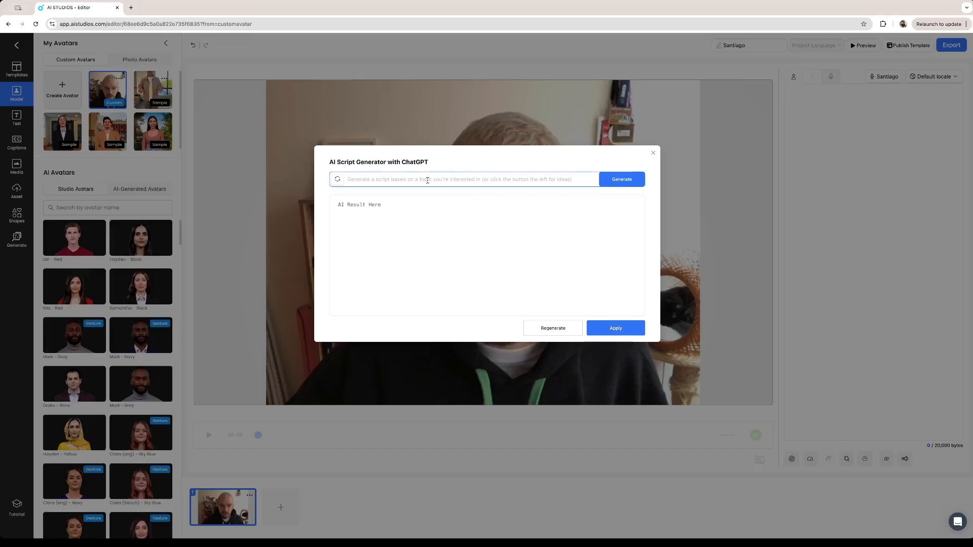
{"action": "type", "text": "how to ride a bicycle"}
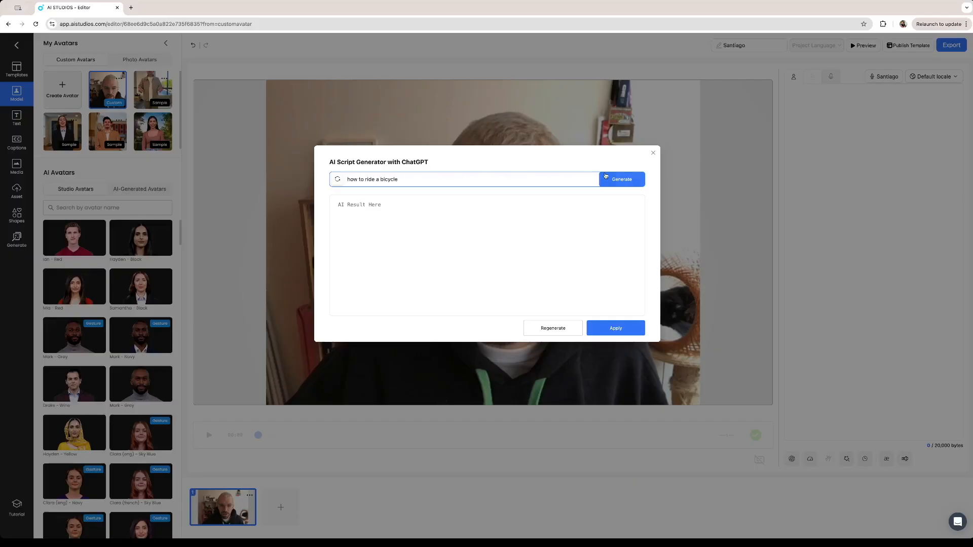
{"action": "left_click", "coordinate": [606, 177]}
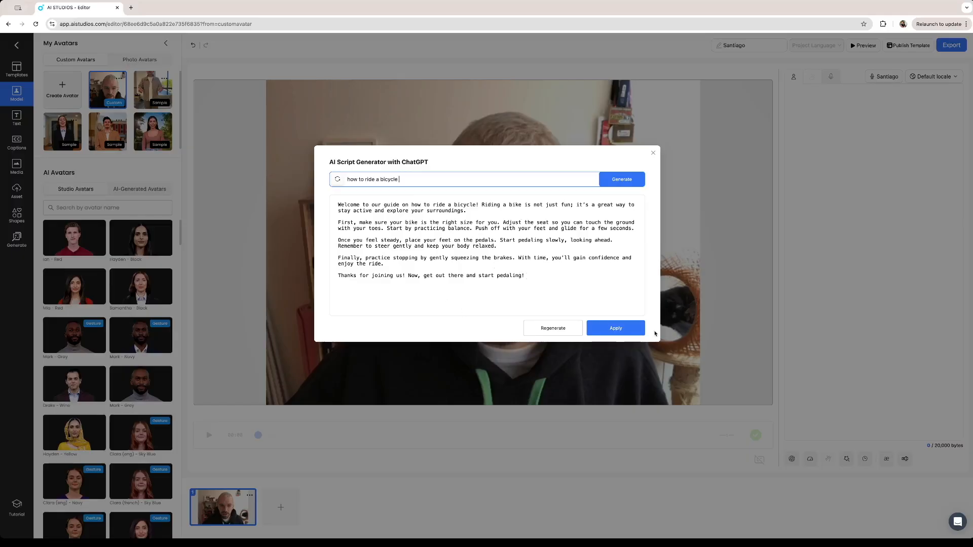
{"action": "left_click", "coordinate": [630, 333]}
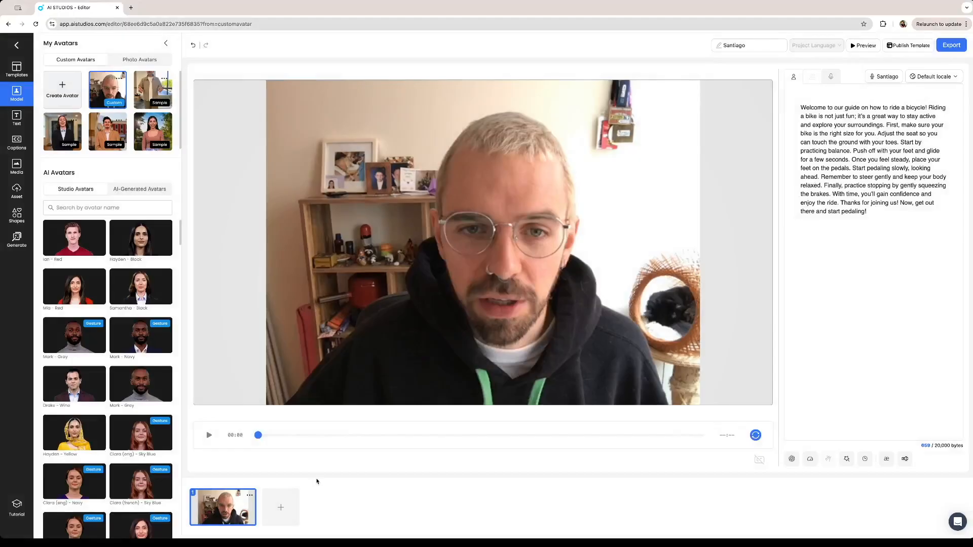
Step: Play part of the first scene to check the avatar's narration and look over its script
{"action": "left_click", "coordinate": [209, 436]}
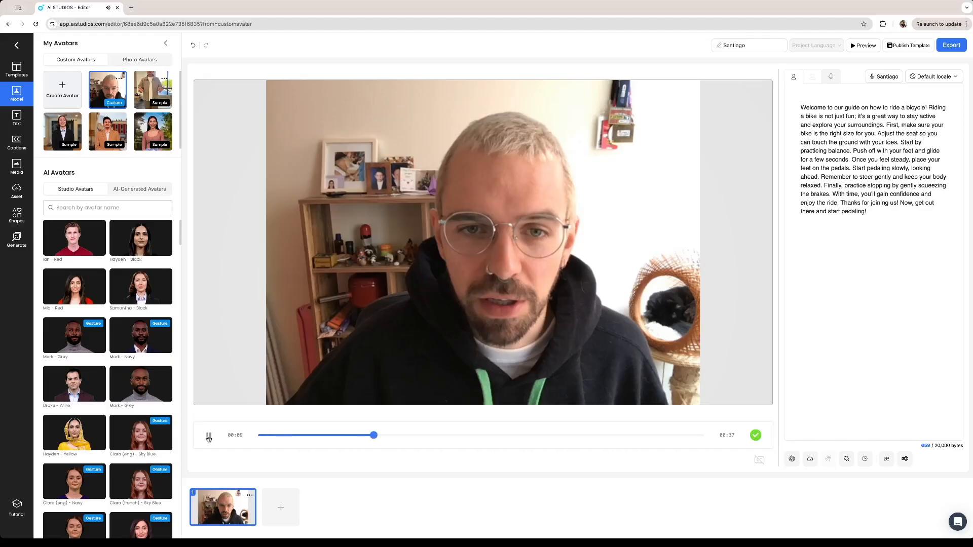
{"action": "left_click", "coordinate": [208, 437]}
{"action": "left_click_drag", "start_coordinate": [871, 211], "coordinate": [801, 107]}
{"action": "left_click", "coordinate": [900, 258]}
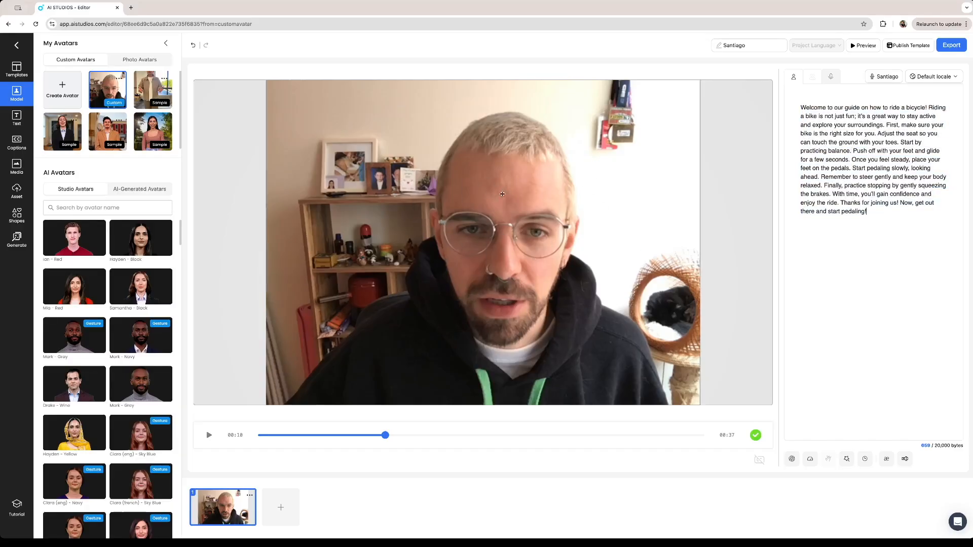
Step: Add a second scene and move the script from "Push off with your feet" to the end into it
{"action": "left_click", "coordinate": [280, 518]}
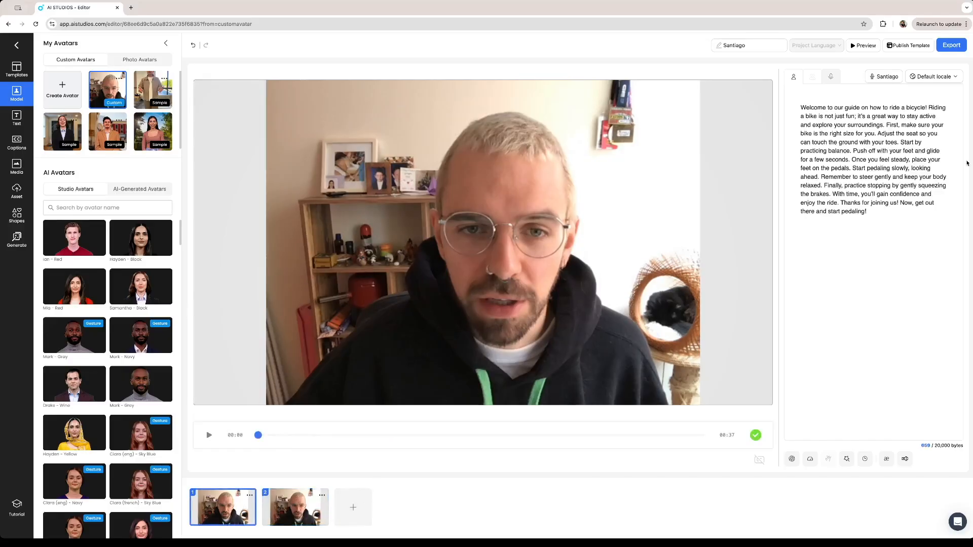
{"action": "left_click_drag", "start_coordinate": [895, 210], "coordinate": [854, 151]}
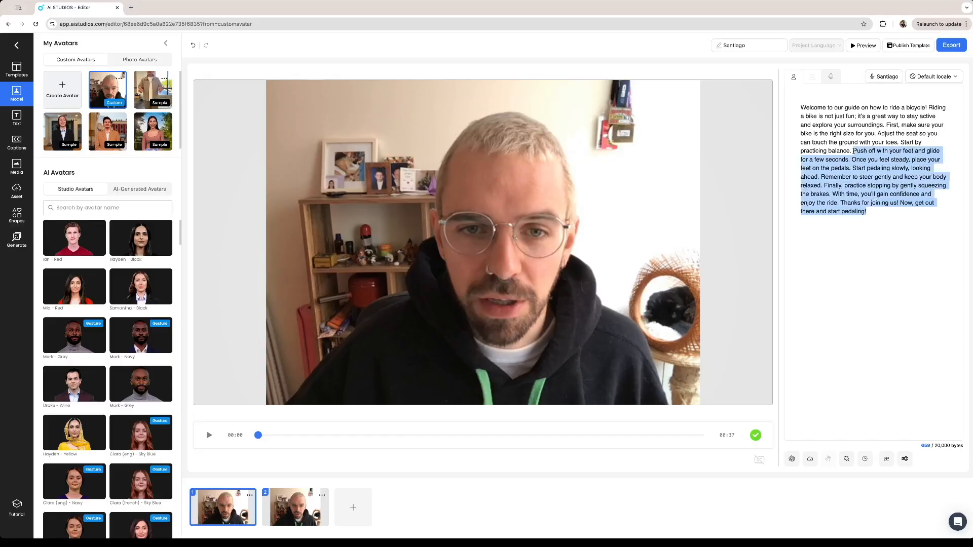
{"action": "key", "text": "ctrl+x"}
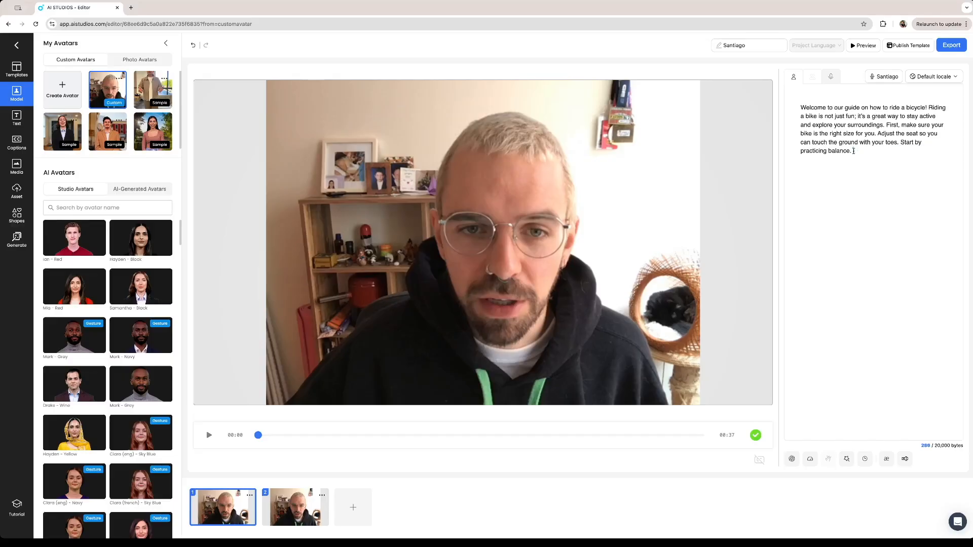
{"action": "left_click", "coordinate": [288, 512]}
{"action": "left_click", "coordinate": [799, 228]}
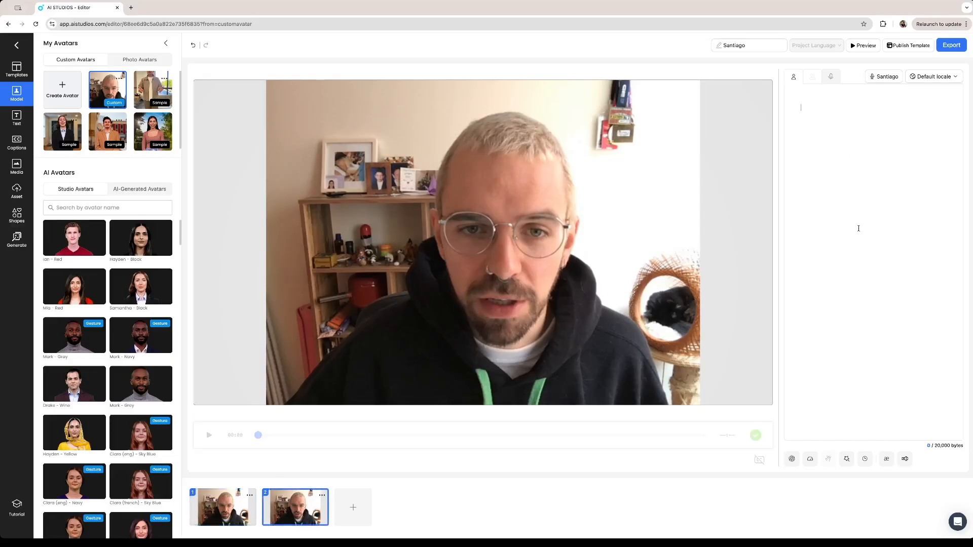
{"action": "key", "text": "ctrl+v"}
Step: Add a third scene and fill its script with AI-generated text on "types of bicycles"
{"action": "left_click", "coordinate": [347, 515]}
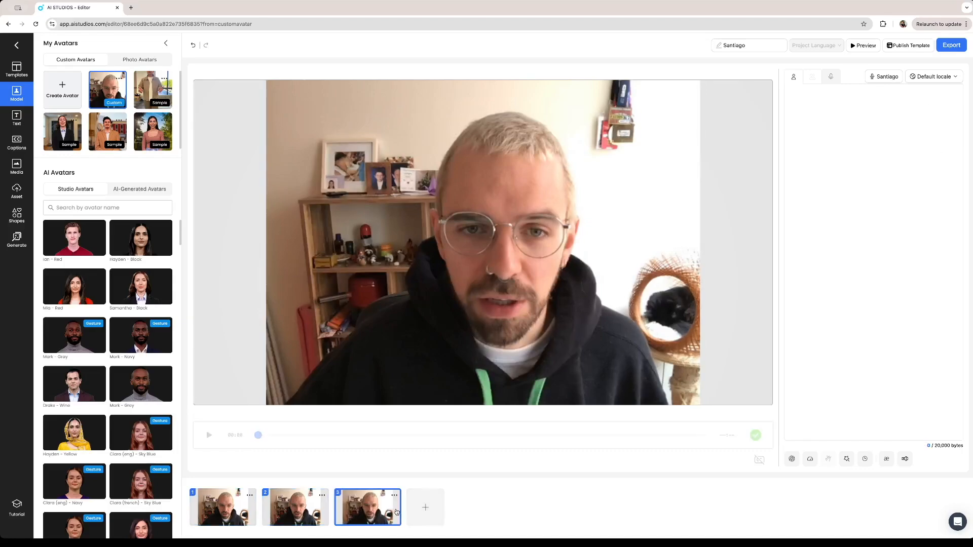
{"action": "left_click", "coordinate": [791, 458]}
{"action": "triple_click", "coordinate": [385, 179]}
{"action": "type", "text": "types"}
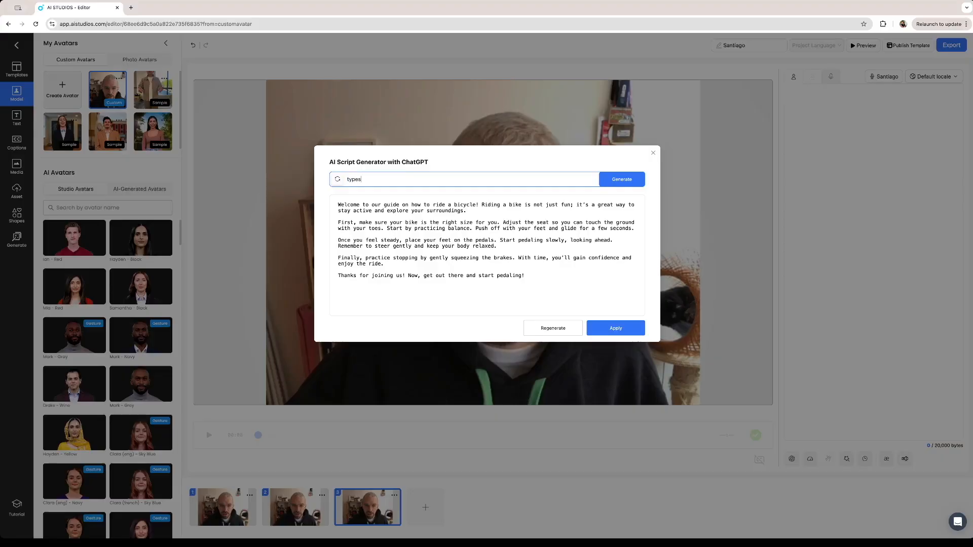
{"action": "type", "text": " of bicycles"}
{"action": "left_click", "coordinate": [633, 183]}
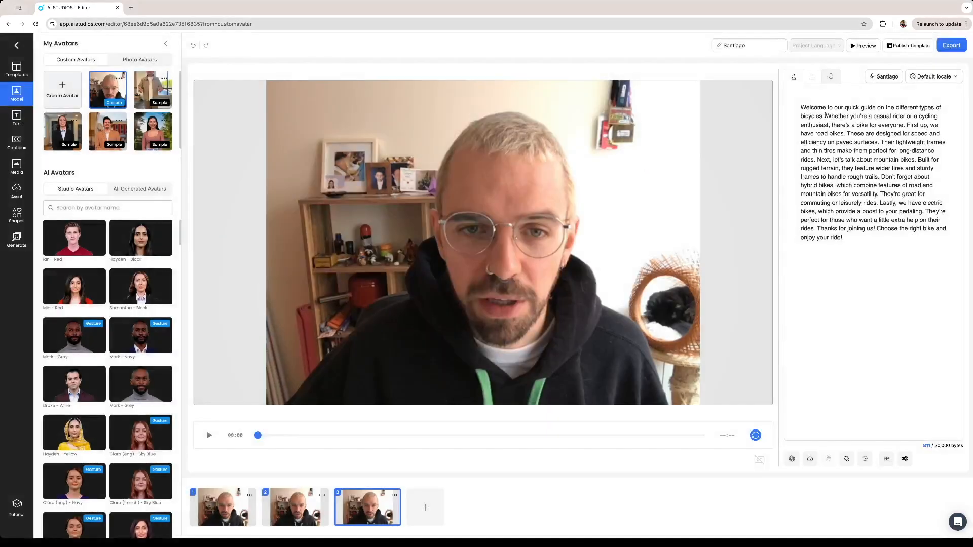
Step: Delete the welcome sentence from scene 3's script and move the part starting "Don't forget about hybrid bikes" to a new fourth scene
{"action": "left_click_drag", "start_coordinate": [826, 115], "coordinate": [781, 104]}
{"action": "key", "text": "BackSpace"}
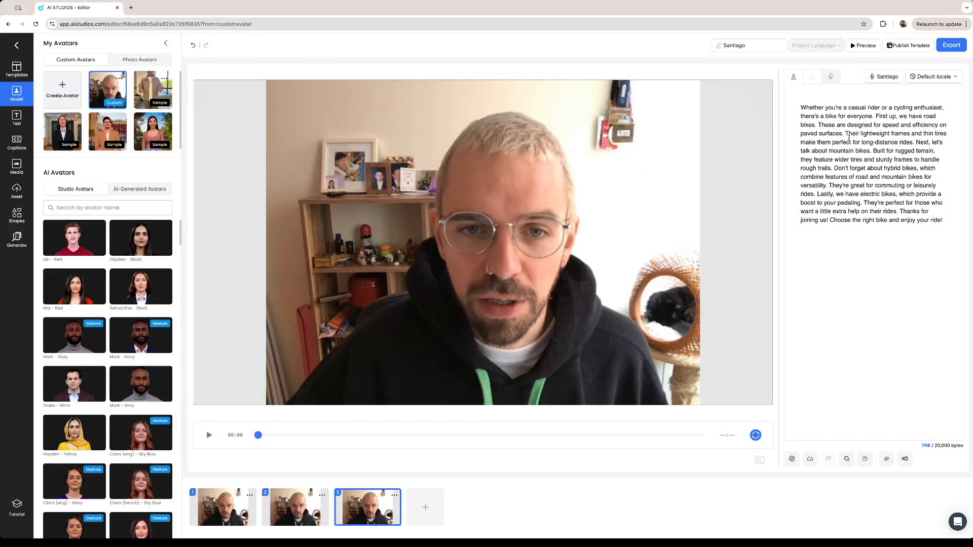
{"action": "left_click_drag", "start_coordinate": [833, 168], "coordinate": [947, 219]}
{"action": "key", "text": "ctrl+x"}
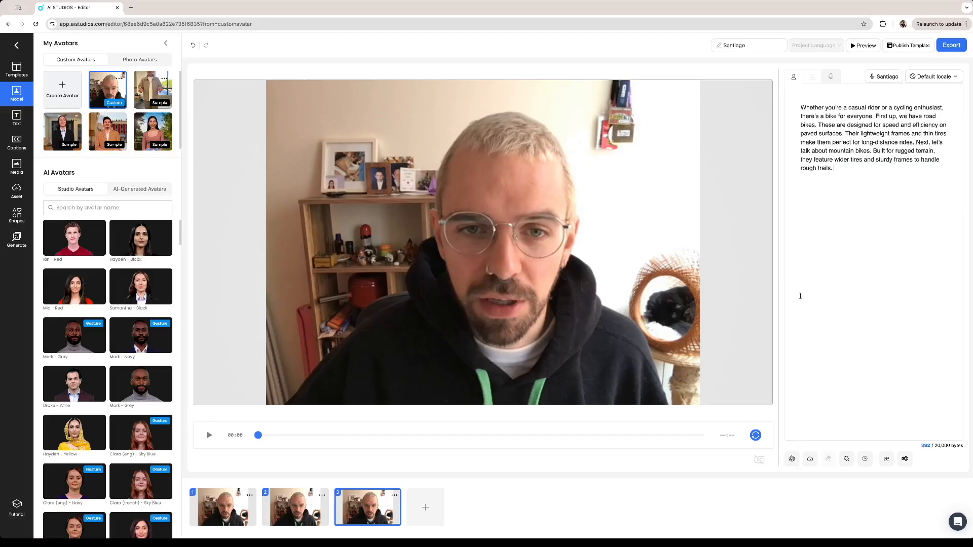
{"action": "left_click", "coordinate": [425, 507]}
Step: Add a fifth scene and apply an AI-generated script about protection when cycling
{"action": "left_click", "coordinate": [498, 507]}
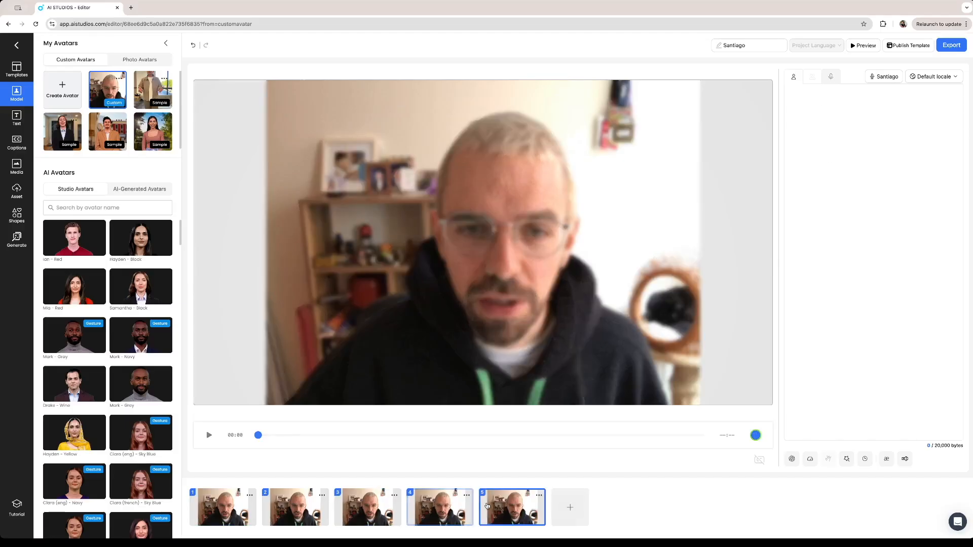
{"action": "left_click", "coordinate": [792, 458]}
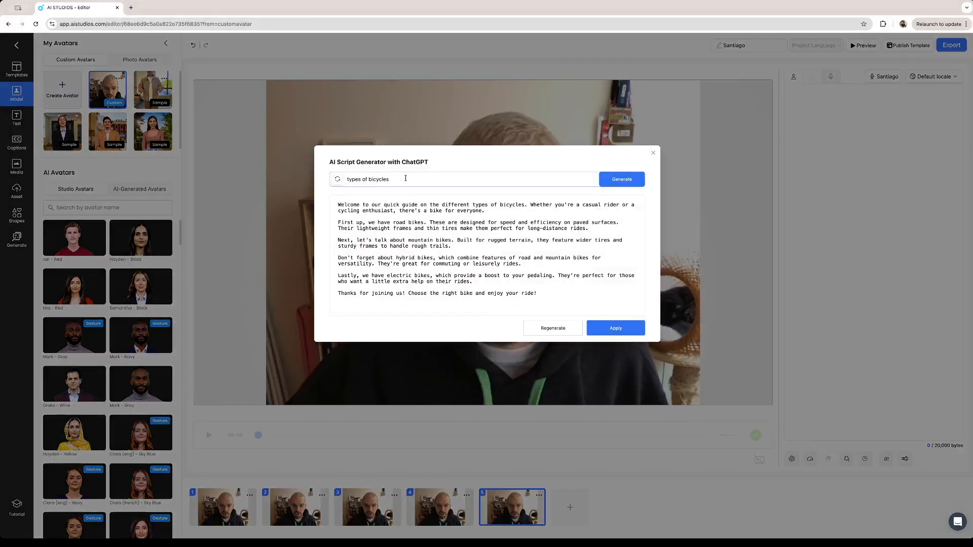
{"action": "key", "text": "BackSpace"}
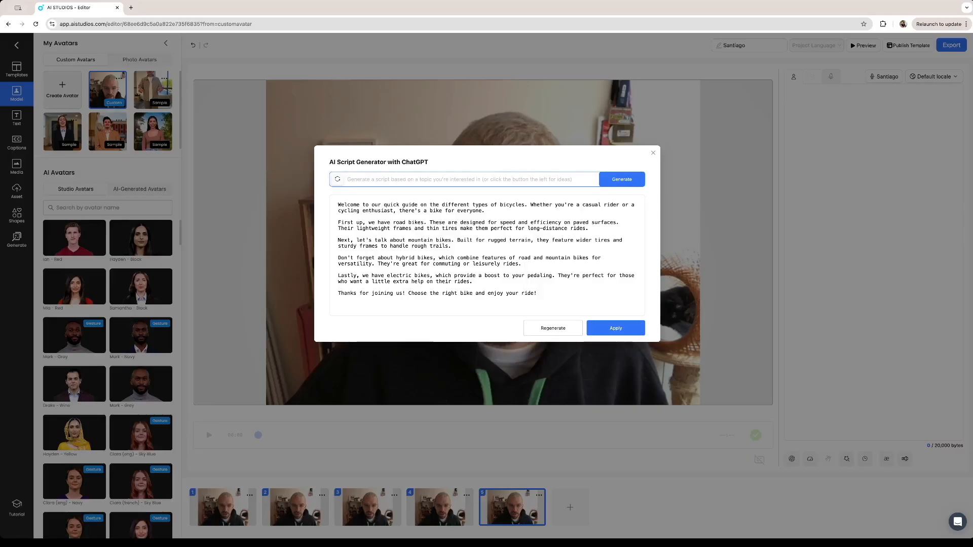
{"action": "type", "text": "Protection"}
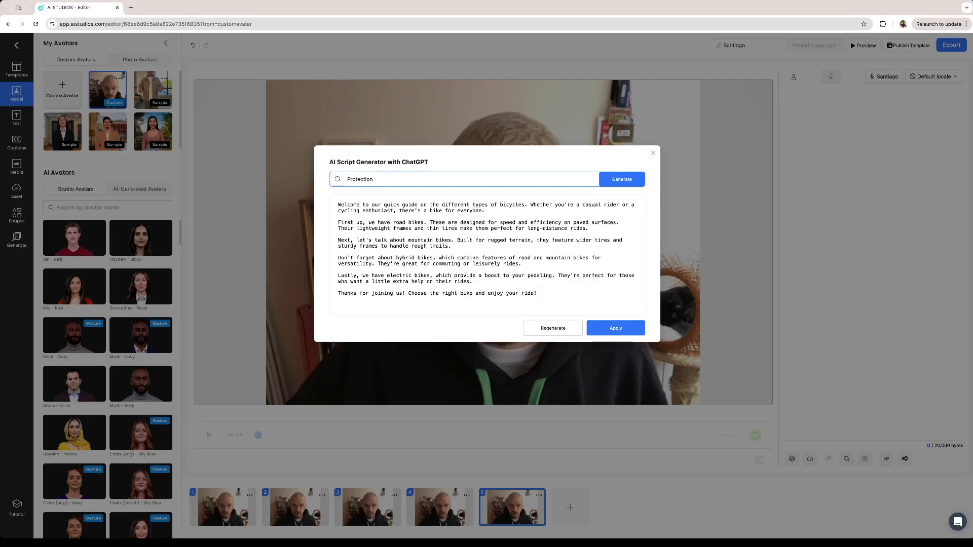
{"action": "left_click", "coordinate": [601, 332]}
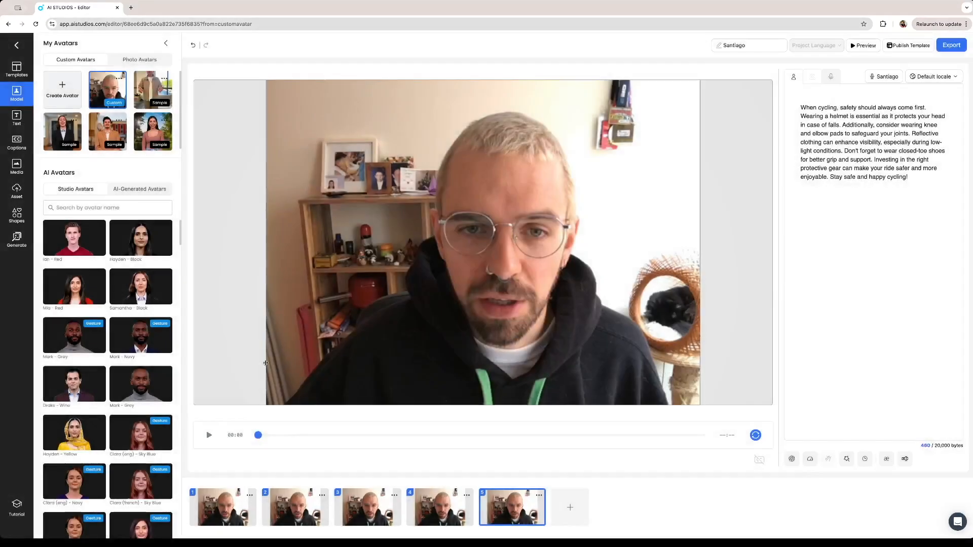
Step: Search the stock video library for "bicycles"
{"action": "left_click", "coordinate": [17, 165]}
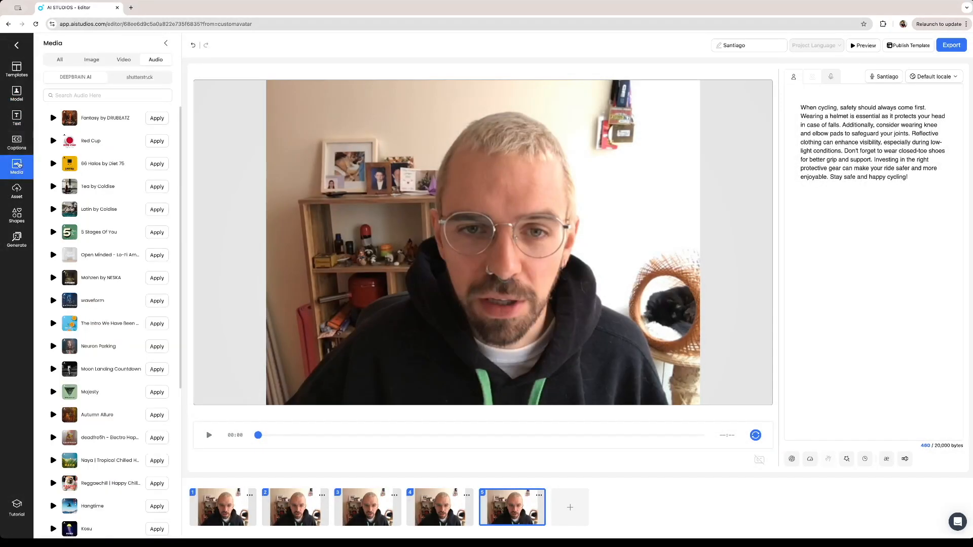
{"action": "left_click", "coordinate": [59, 60]}
{"action": "left_click", "coordinate": [92, 59]}
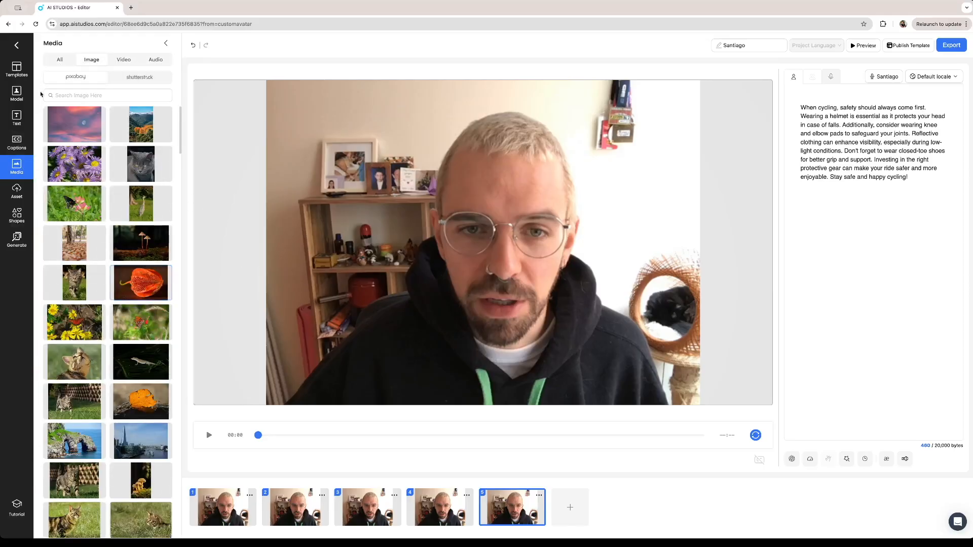
{"action": "left_click", "coordinate": [122, 60]}
{"action": "left_click", "coordinate": [102, 96]}
{"action": "type", "text": "bicyc"}
{"action": "key", "text": "BackSpace"}
{"action": "key", "text": "BackSpace"}
{"action": "type", "text": "icycles"}
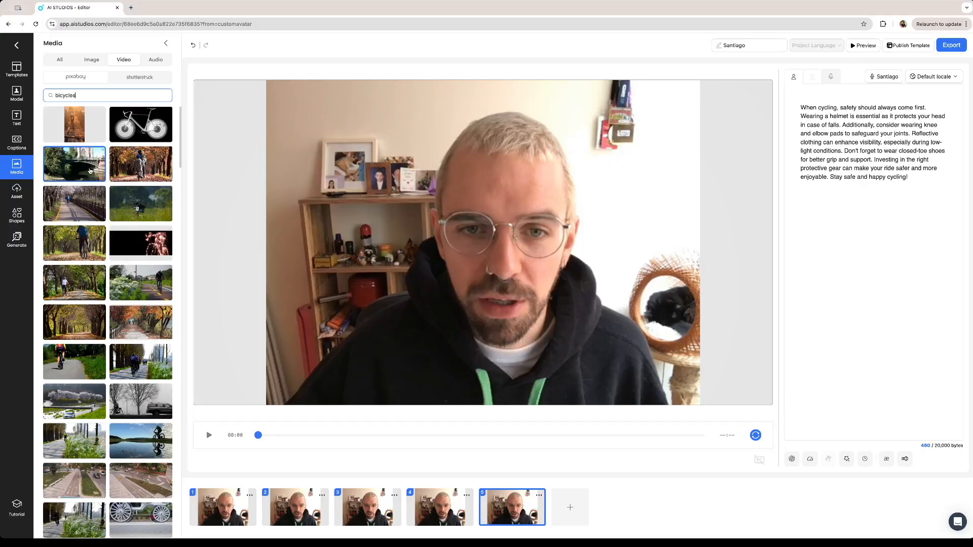
Step: Insert the clip of a cyclist on an autumn tree-lined path into scene 5 and enlarge it to fill the canvas
{"action": "left_click", "coordinate": [156, 175]}
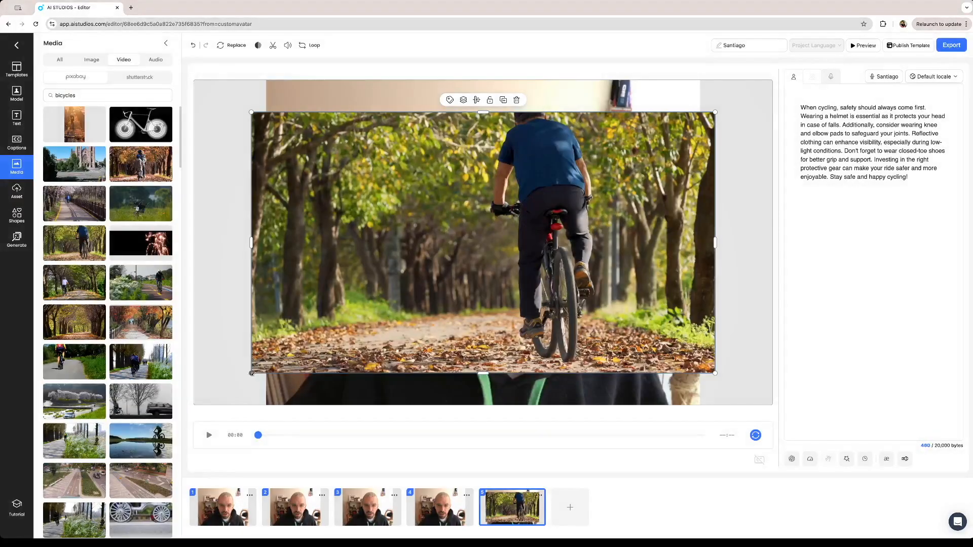
{"action": "left_click_drag", "start_coordinate": [252, 374], "coordinate": [195, 404]}
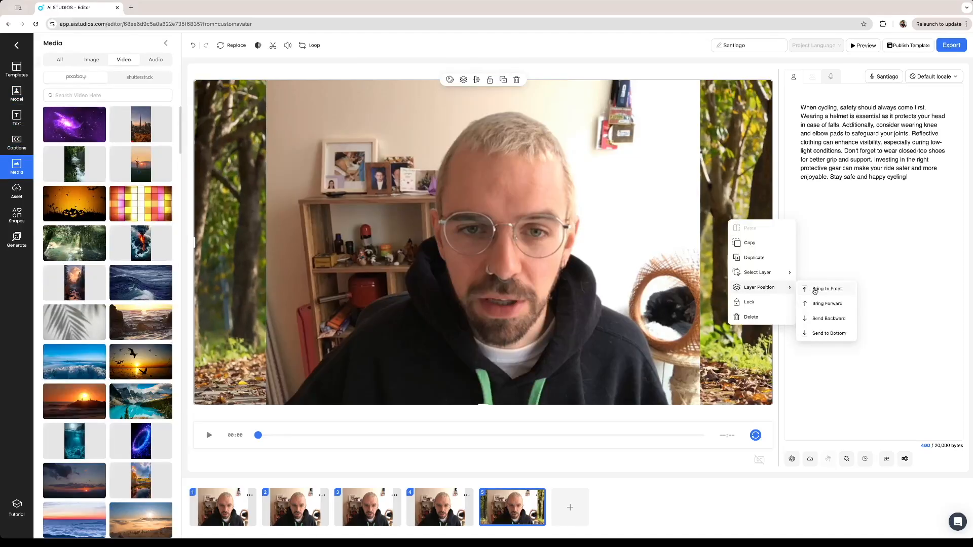
Step: Bring the cyclist clip in scene 5 to the front of the avatar and return to scene 1
{"action": "left_click", "coordinate": [831, 289]}
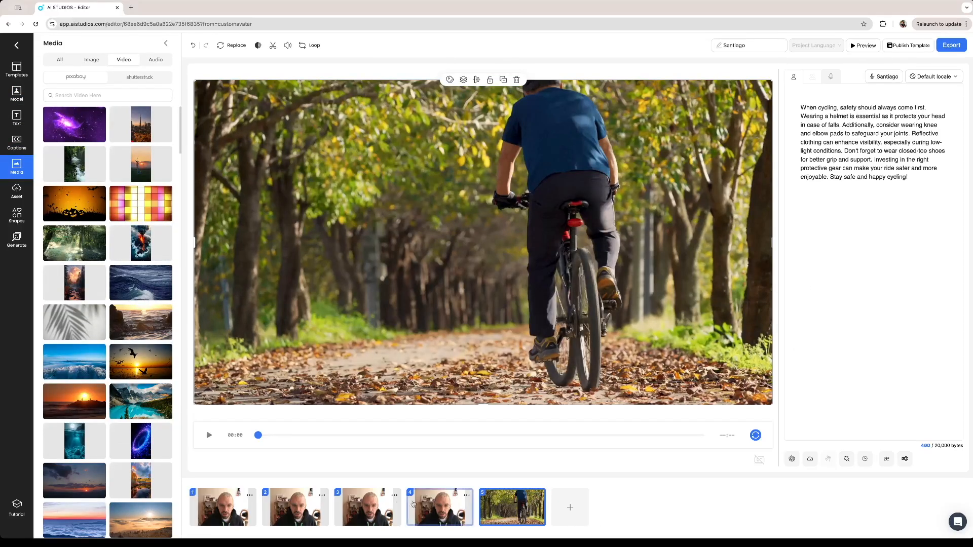
{"action": "left_click", "coordinate": [295, 500]}
{"action": "left_click", "coordinate": [230, 500]}
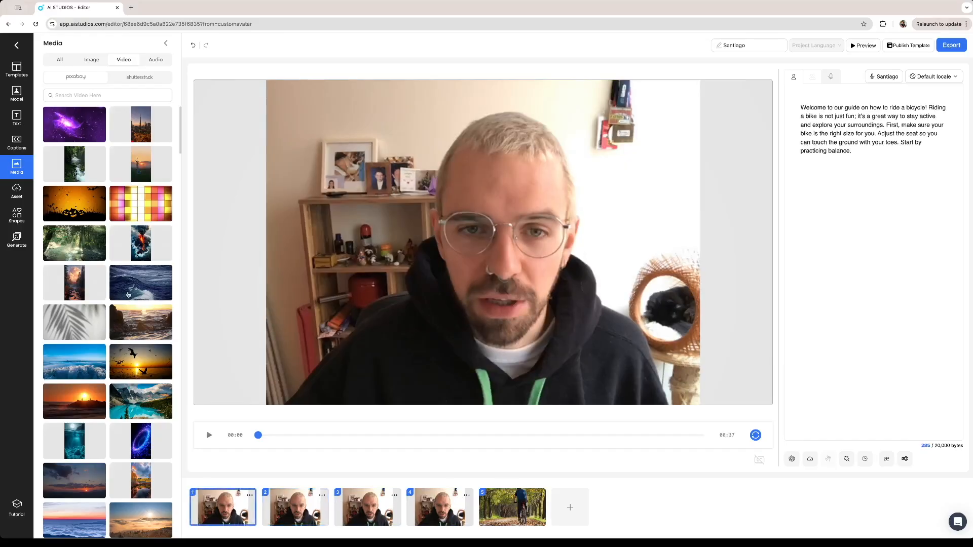
Step: Preview tracks in the stock audio library and apply "5 Stages Of You" to all scenes
{"action": "left_click", "coordinate": [95, 64]}
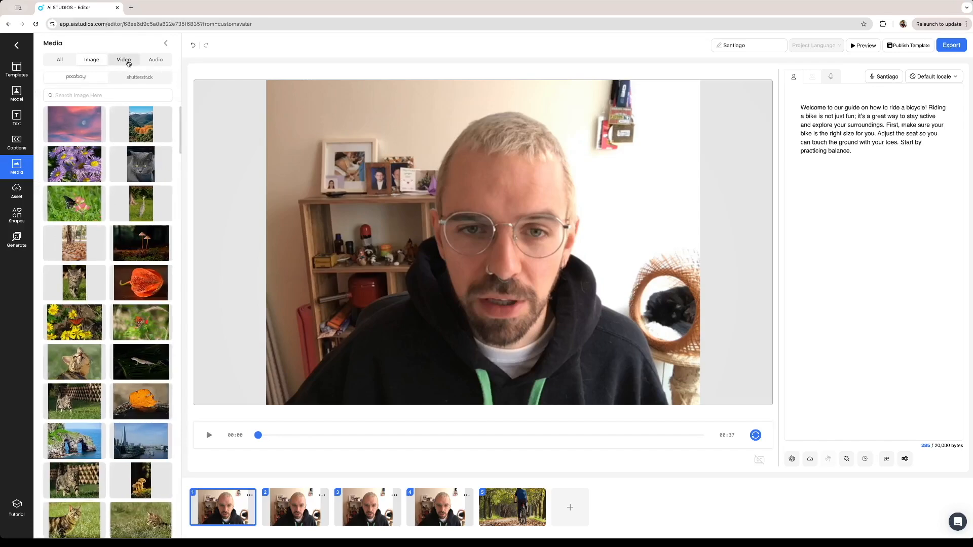
{"action": "left_click", "coordinate": [128, 61]}
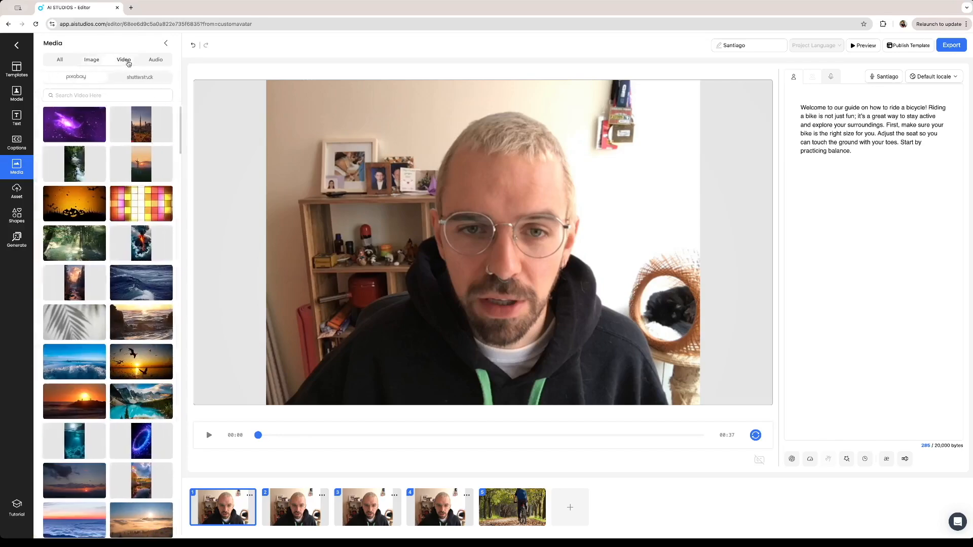
{"action": "left_click", "coordinate": [155, 61]}
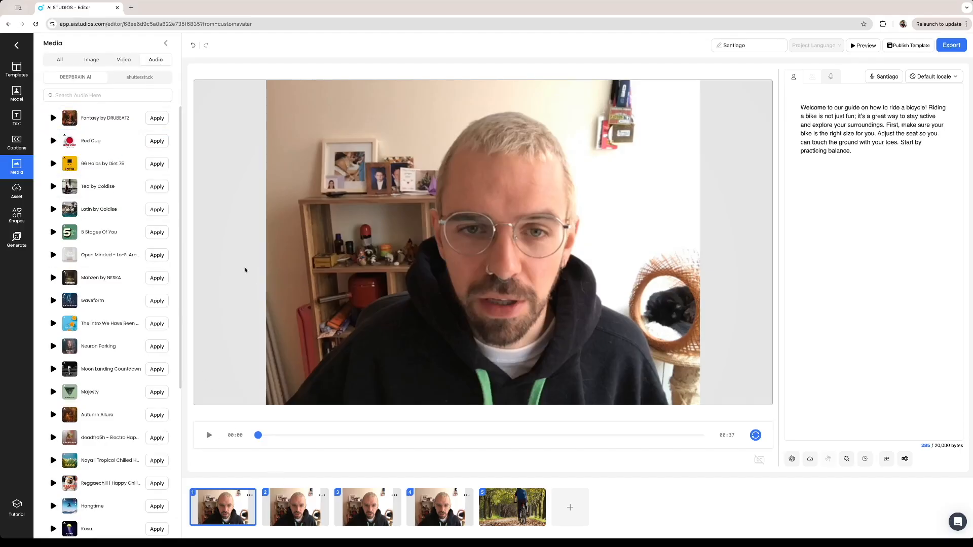
{"action": "left_click", "coordinate": [52, 118]}
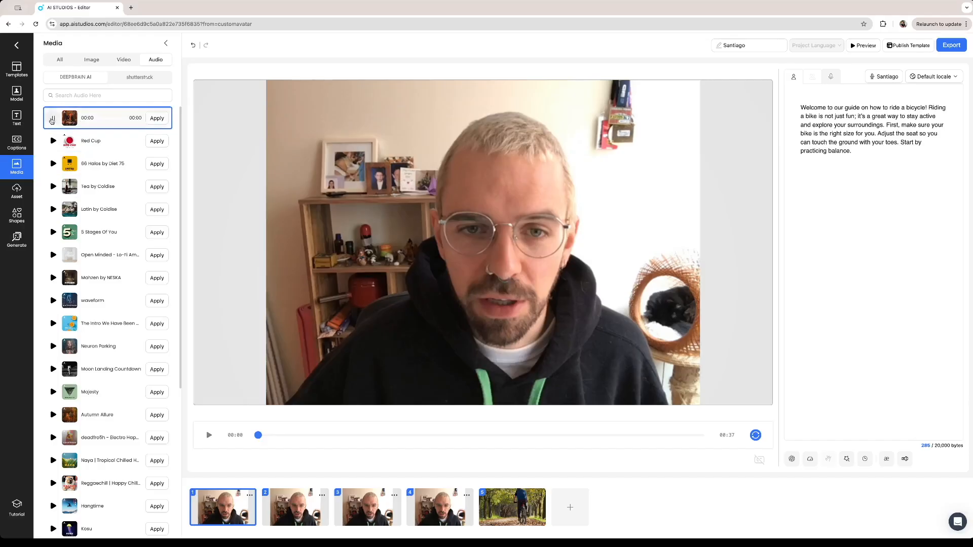
{"action": "left_click", "coordinate": [53, 119]}
{"action": "left_click", "coordinate": [53, 232]}
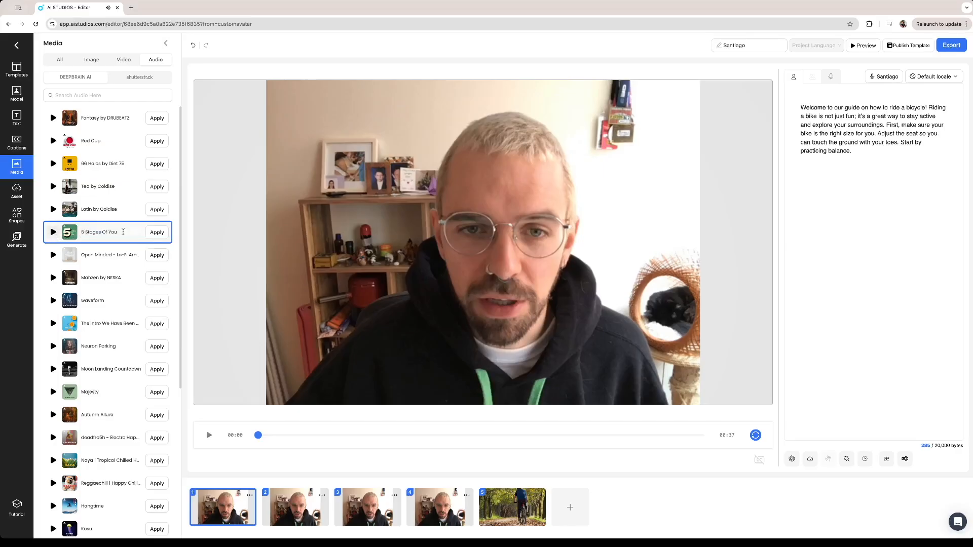
{"action": "left_click", "coordinate": [158, 232]}
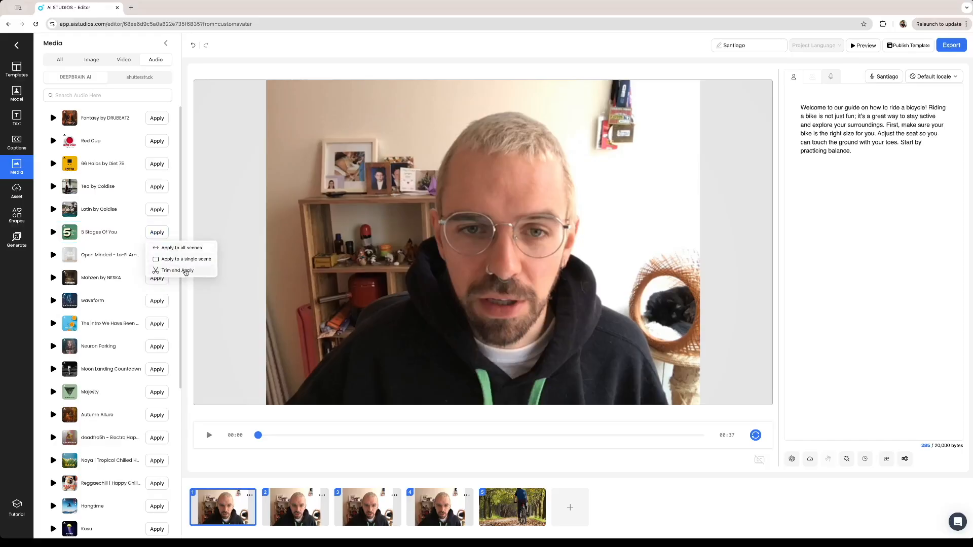
{"action": "left_click", "coordinate": [181, 248]}
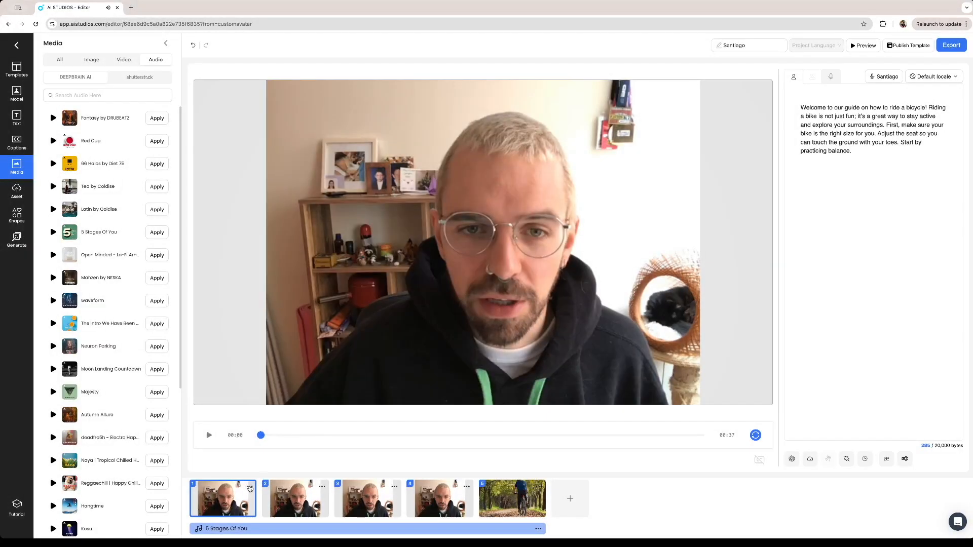
{"action": "left_click", "coordinate": [250, 488]}
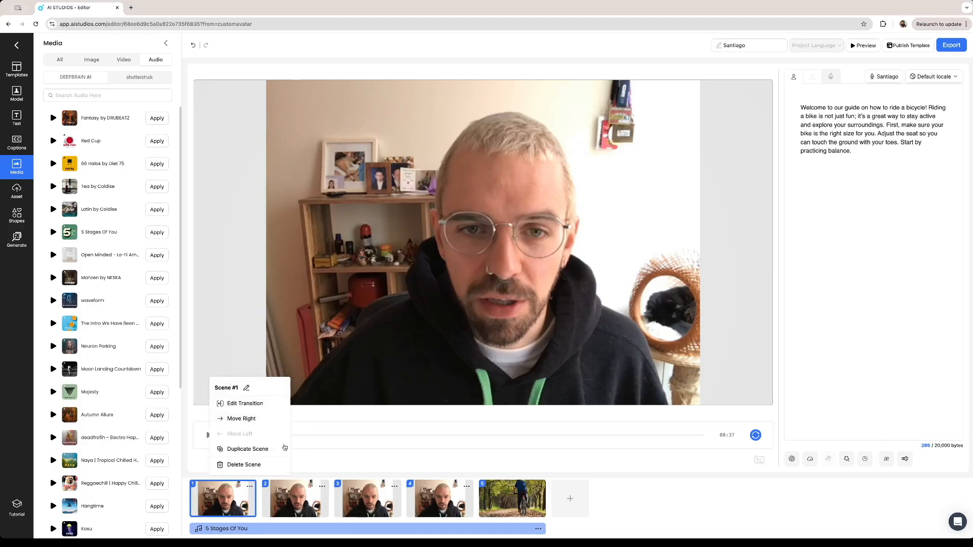
{"action": "left_click", "coordinate": [324, 464]}
{"action": "left_click", "coordinate": [17, 118]}
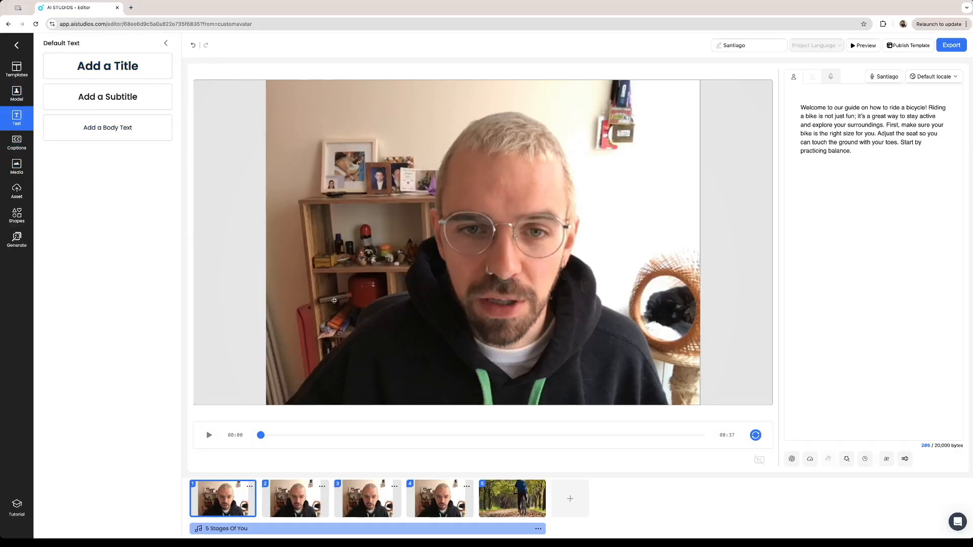
{"action": "left_click", "coordinate": [17, 70]}
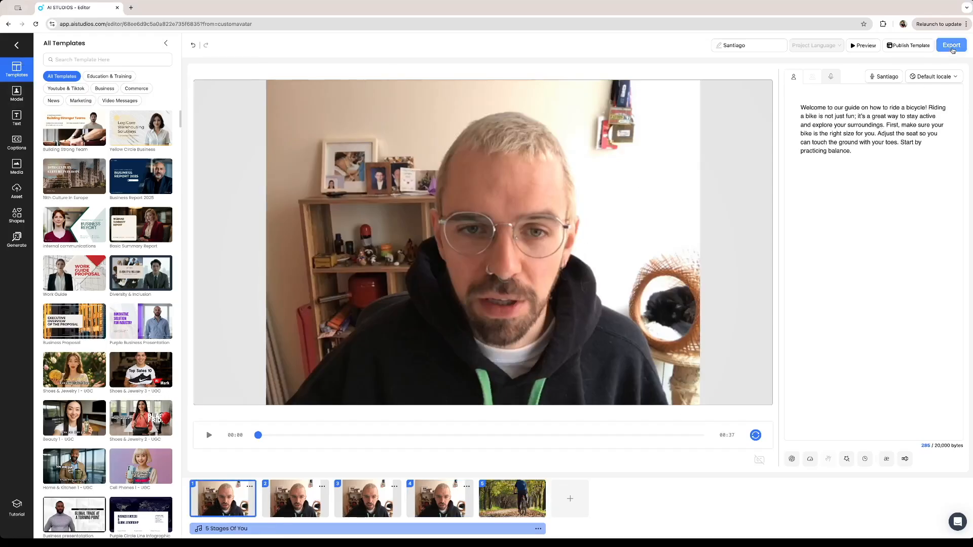
Step: Export the entire video in English at 1080P Full HD quality
{"action": "left_click", "coordinate": [952, 48]}
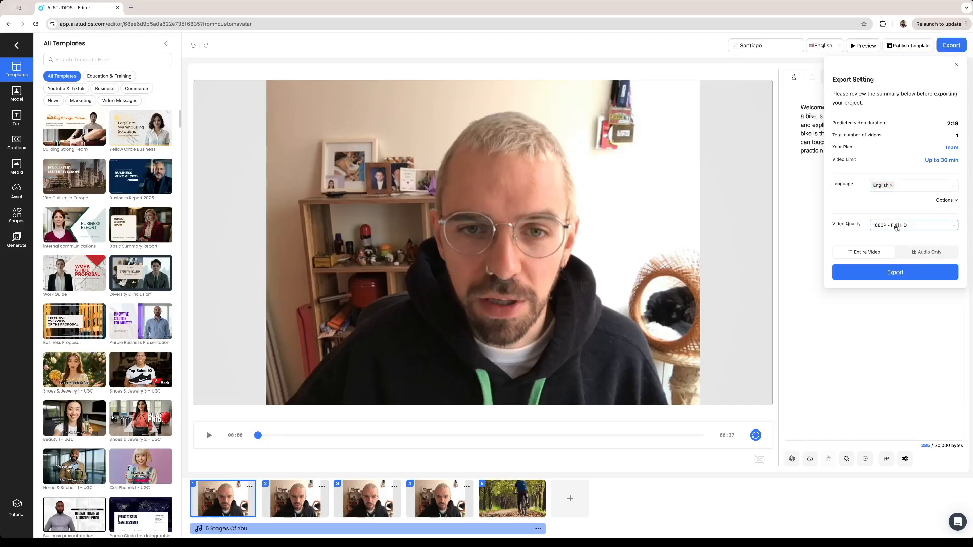
{"action": "left_click", "coordinate": [892, 272]}
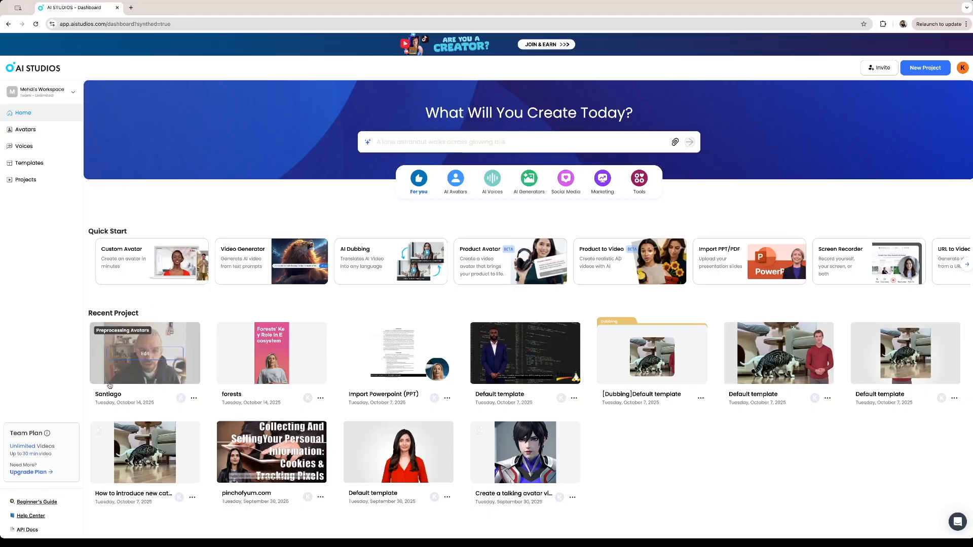
Step: Open the exported video from the recent projects and watch its playback
{"action": "mouse_move", "coordinate": [127, 330]}
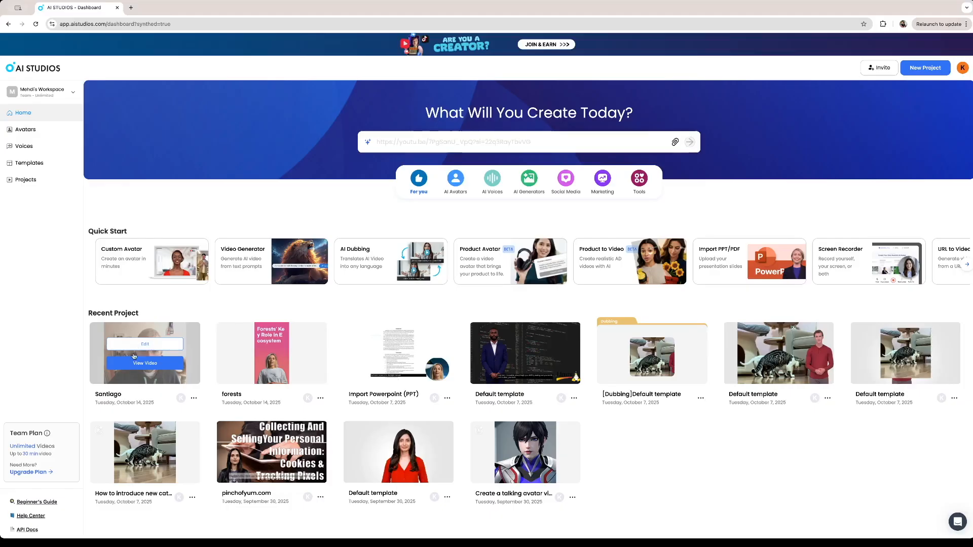
{"action": "left_click", "coordinate": [145, 364]}
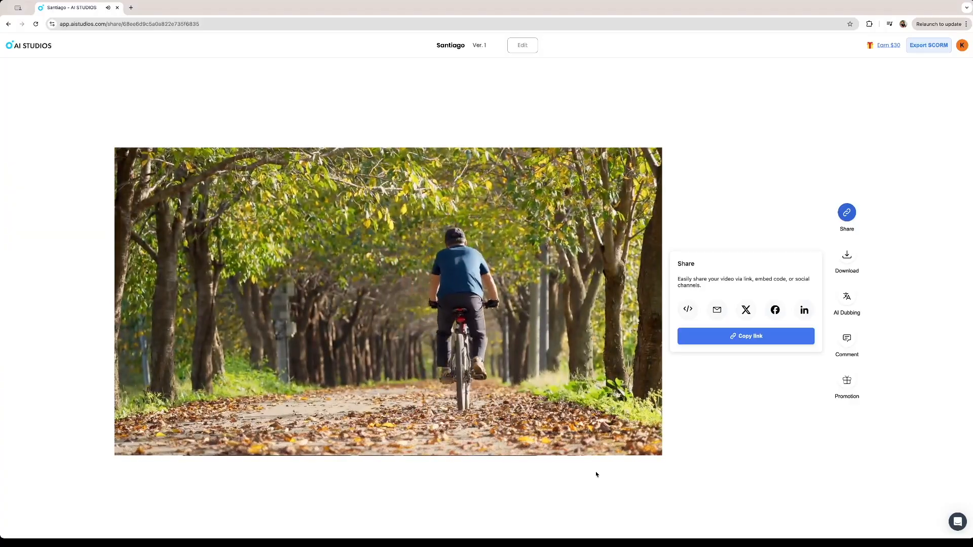
{"action": "mouse_move", "coordinate": [569, 382]}
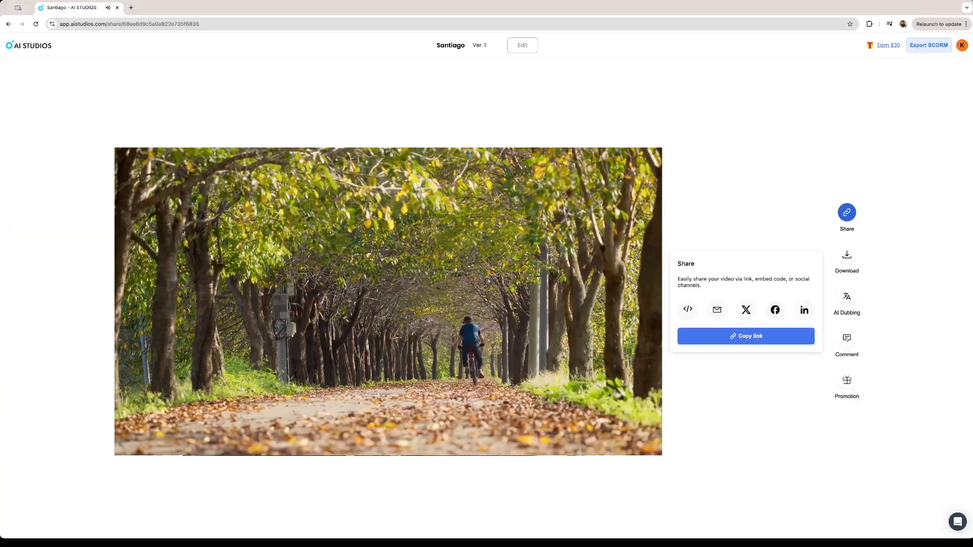
{"action": "mouse_move", "coordinate": [603, 388]}
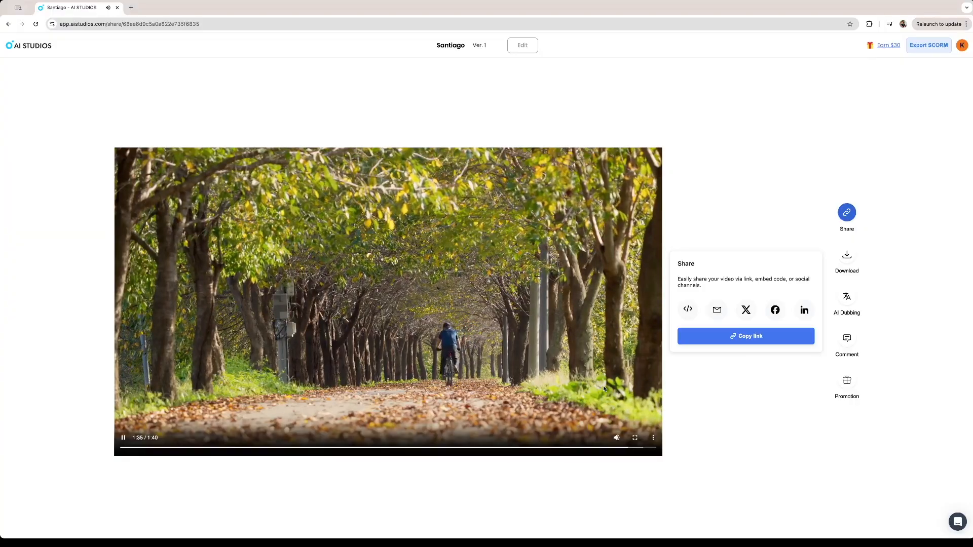